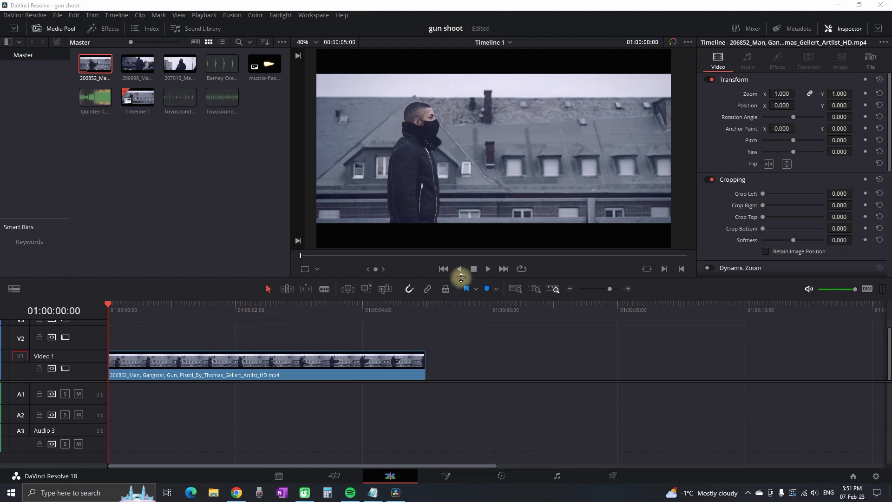
Play through the rooftop gunman footage to review it
click(487, 268)
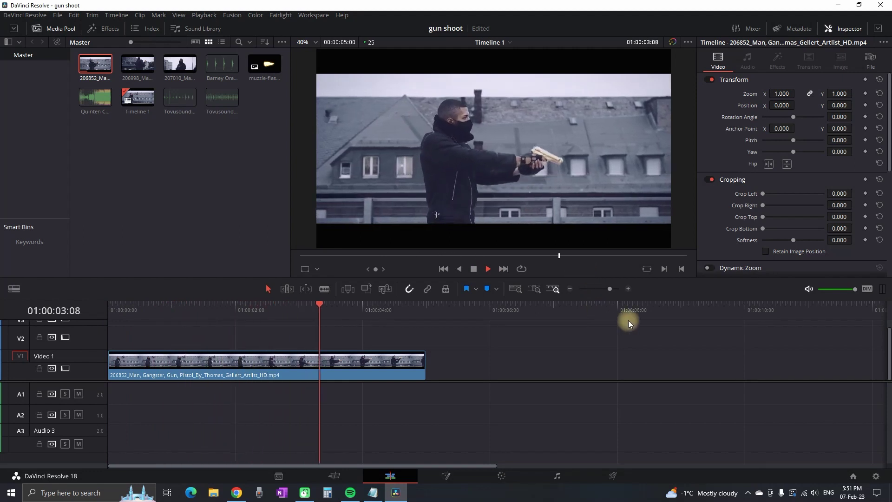
key(space)
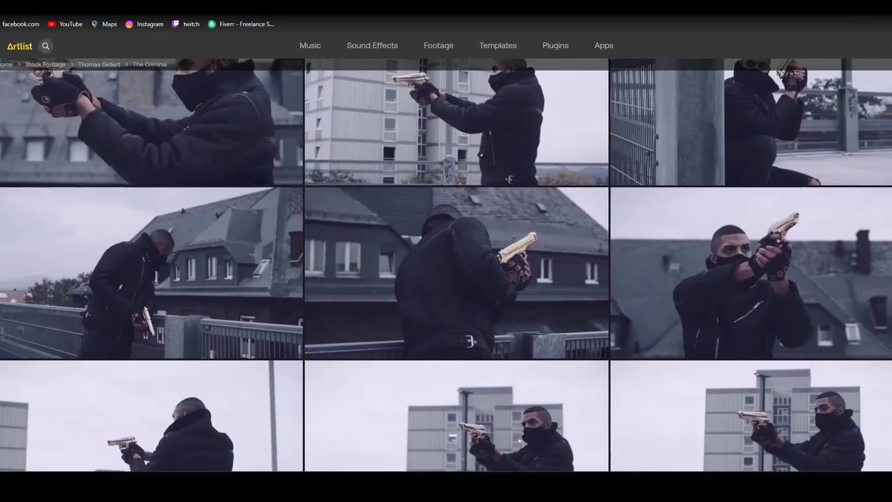
scroll(447, 265, up, 5)
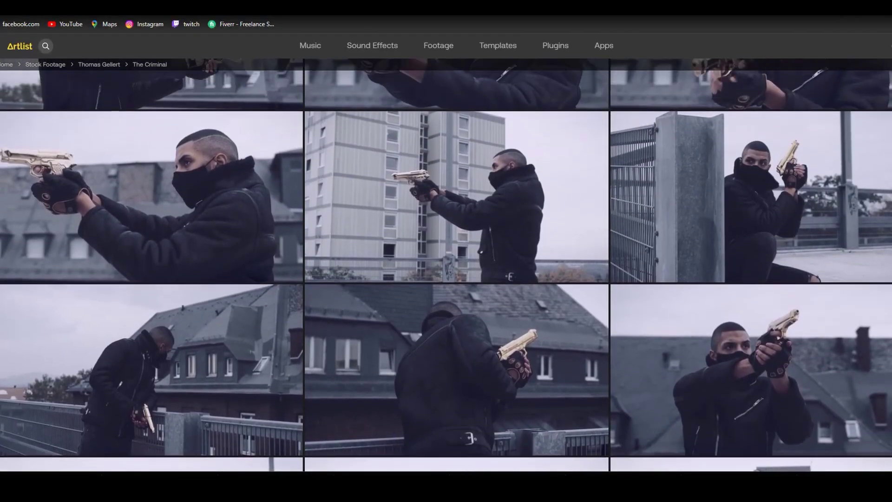
scroll(446, 265, up, 3)
key(space)
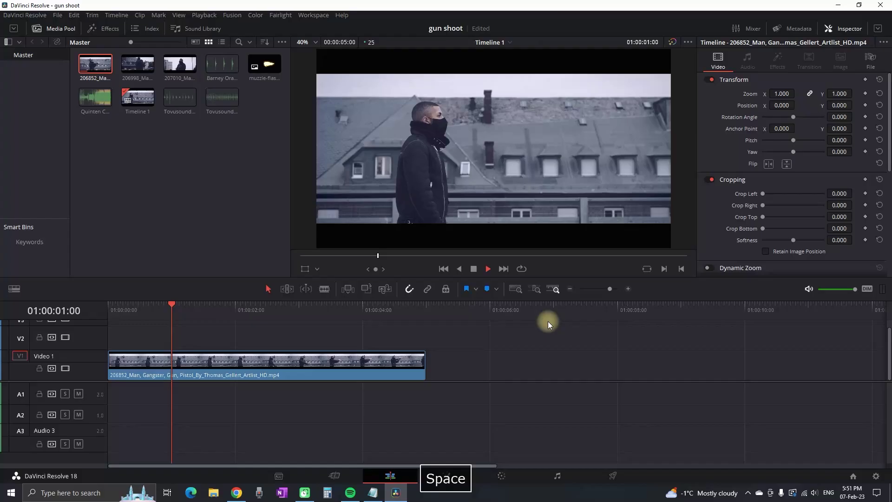
key(space)
Retime the gunman clip to 184% speed
click(386, 359)
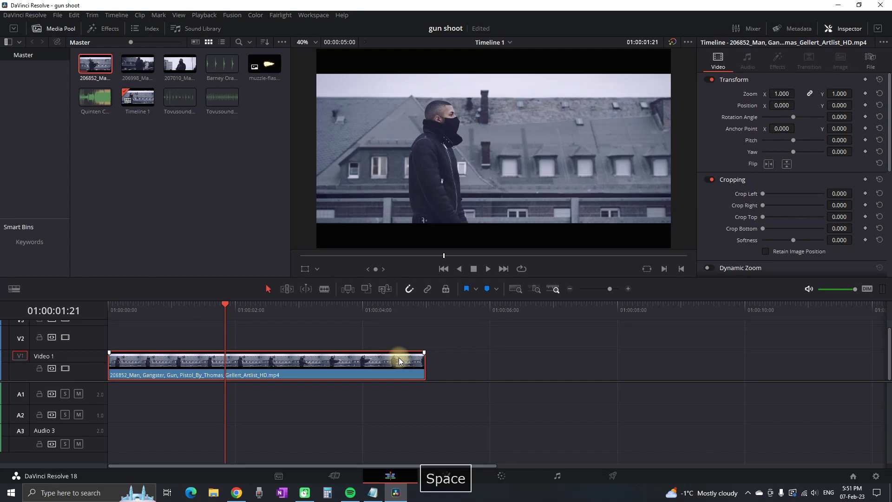
key(ctrl+r)
drag(424, 346, 266, 349)
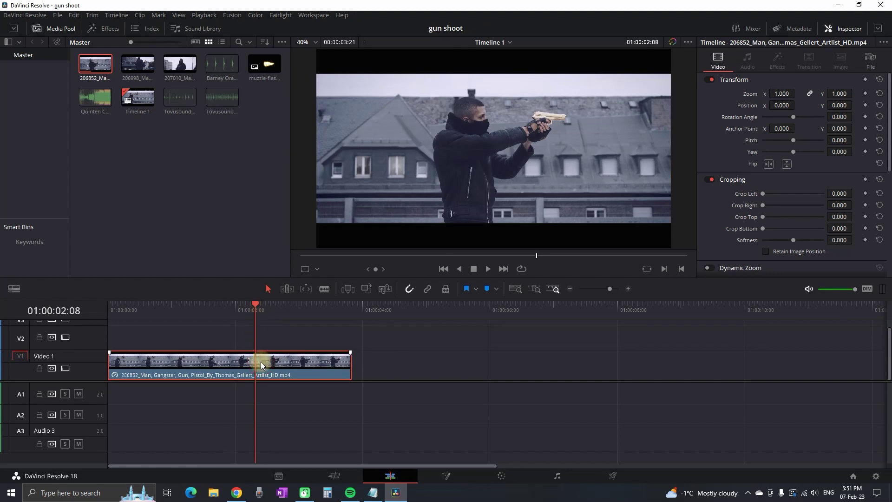
Add Marker 1 at the gunshot and place the muzzle-flash PNG on Video 2
key(m)
drag(226, 305, 209, 305)
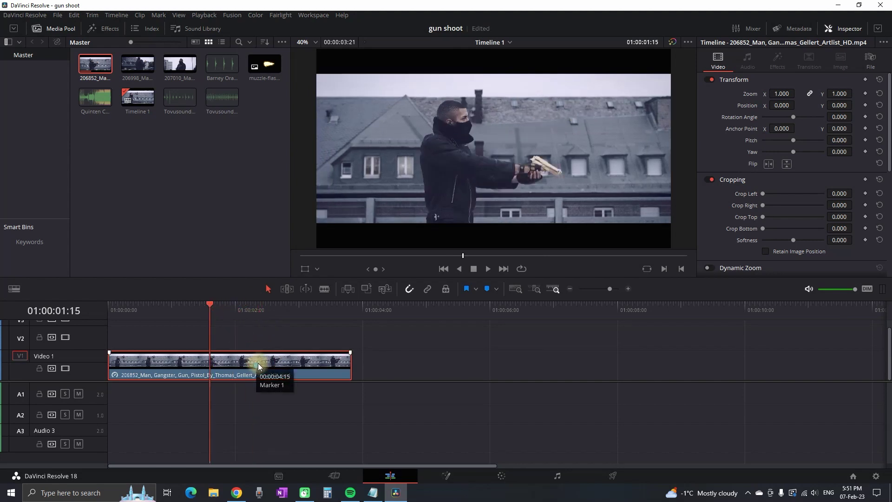
drag(270, 80, 296, 338)
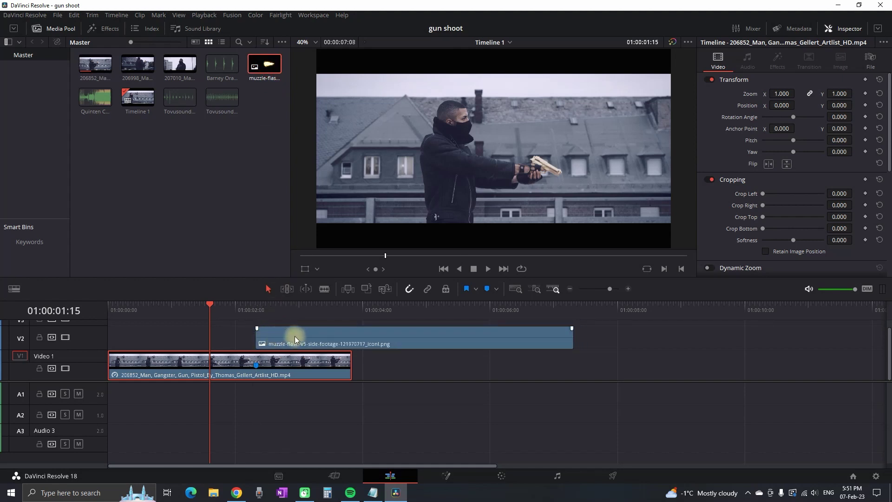
Trim the muzzle-flash image on V2 to about 5 frames starting at the 01:00:02:08 marker
click(276, 317)
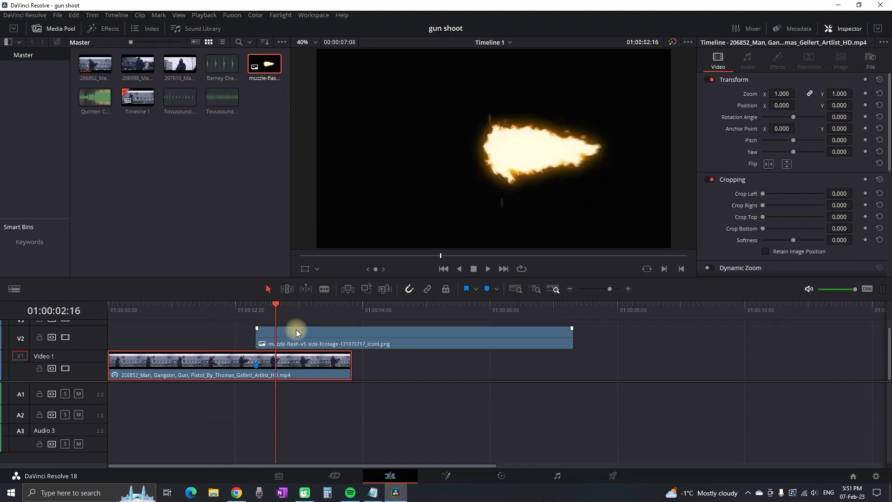
scroll(403, 344, up, 3)
click(392, 308)
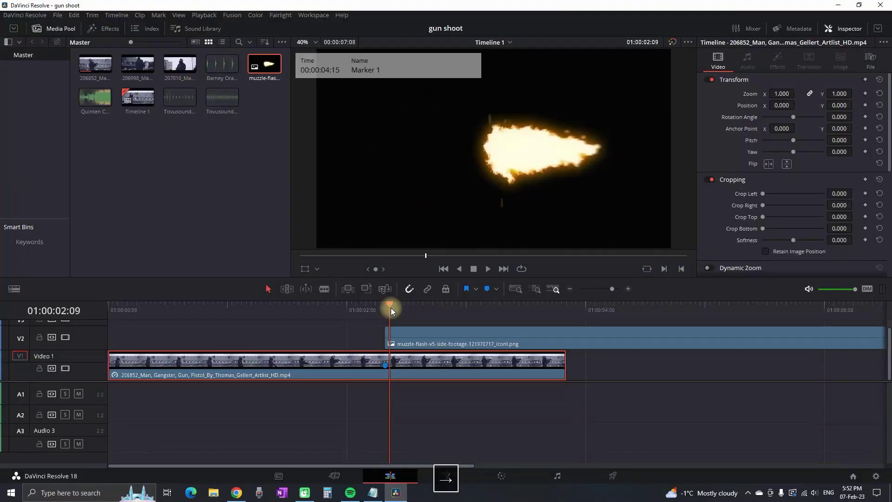
key(Right)
key(Right)
key(Right)
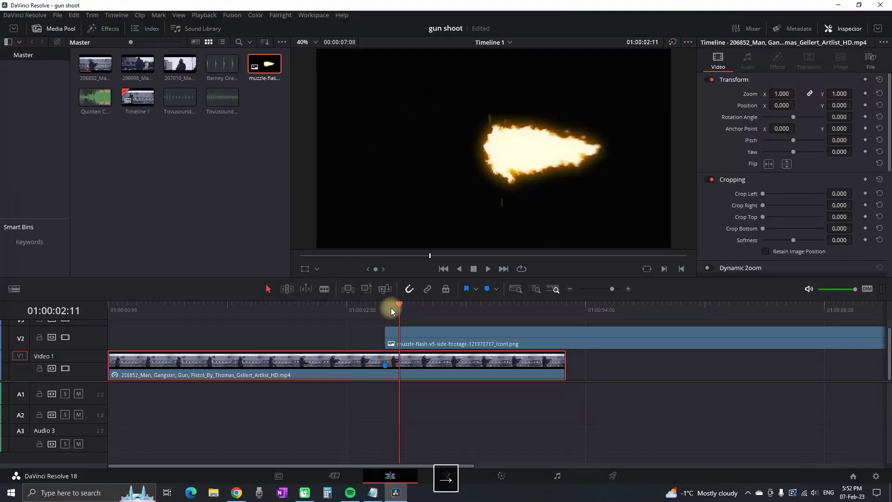
key(Right)
key(Right)
scroll(390, 311, down, 2)
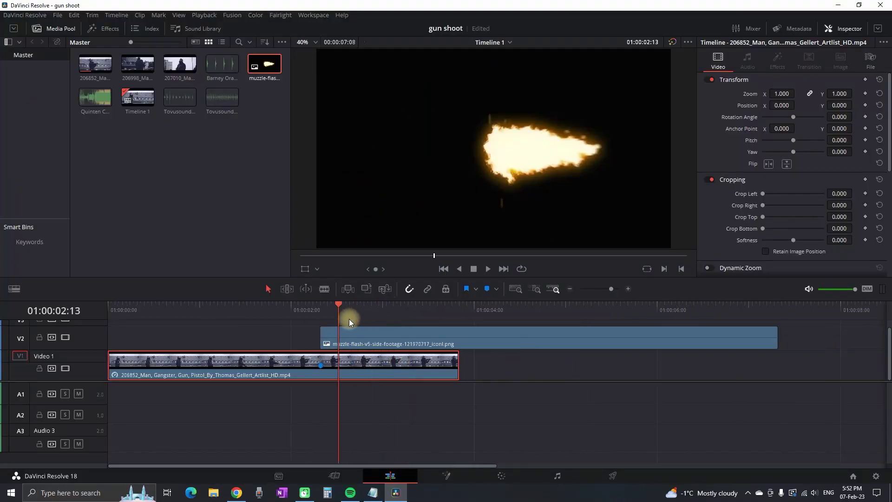
scroll(349, 320, down, 2)
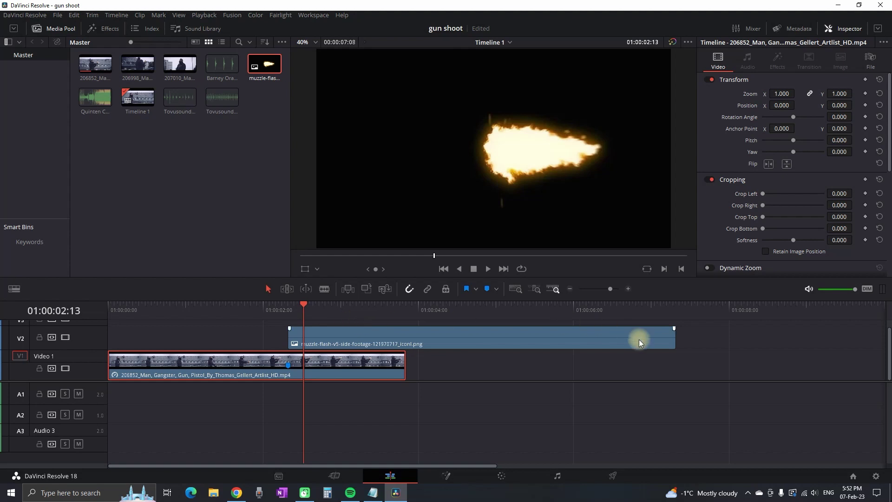
drag(673, 335, 298, 342)
click(295, 311)
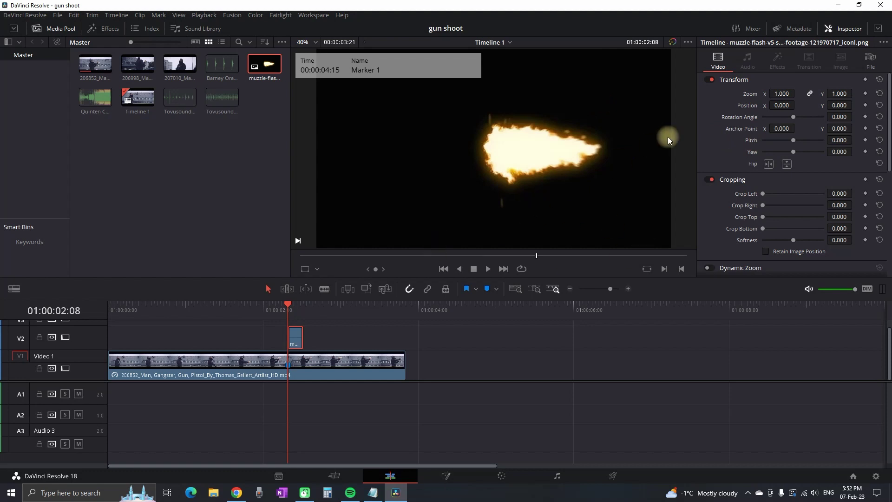
Scale the muzzle flash to zoom 0.267 and position it at the gun barrel
click(305, 269)
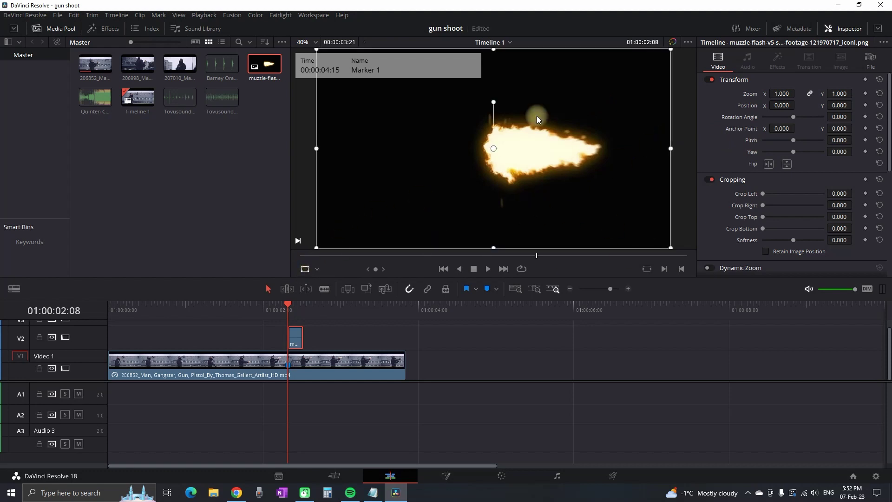
drag(671, 50, 548, 123)
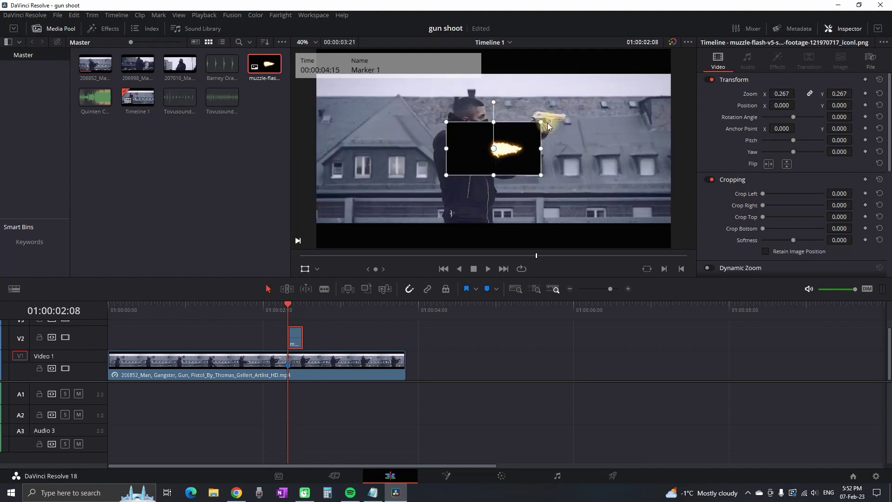
drag(524, 157, 601, 125)
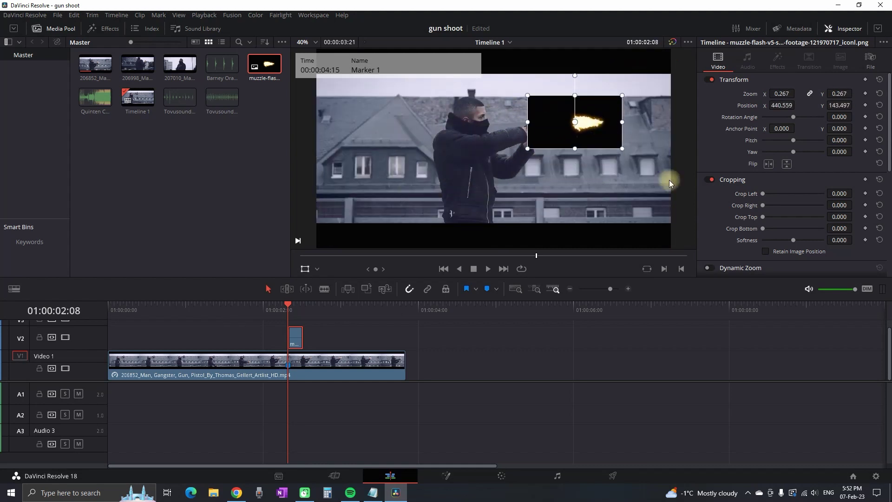
Set the flash's Composite Mode to Screen and tilt it slightly clockwise
scroll(841, 183, down, 4)
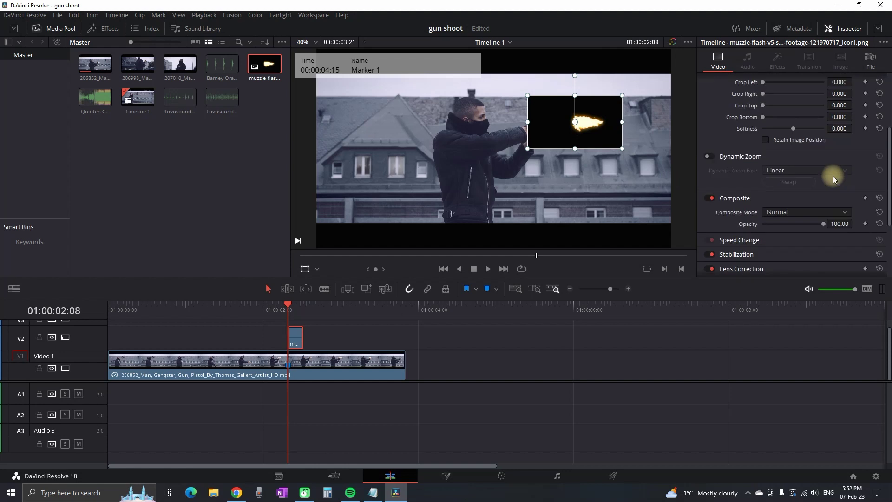
click(806, 212)
scroll(799, 223, down, 5)
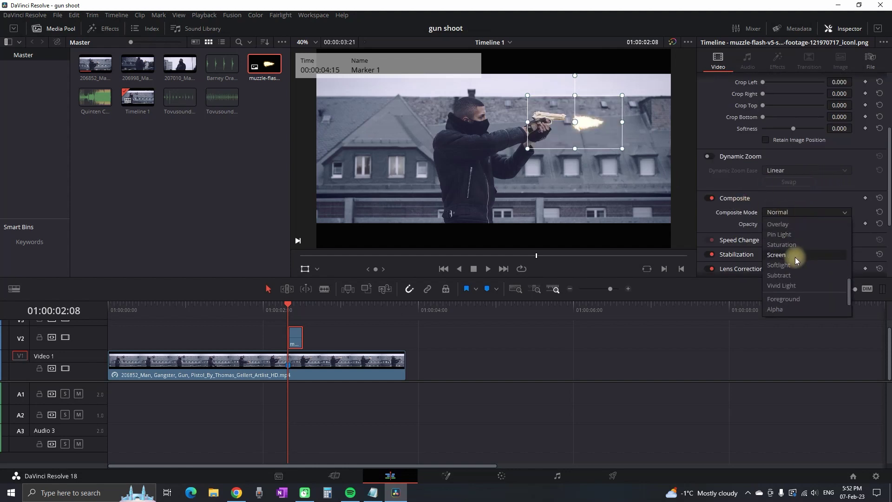
click(795, 257)
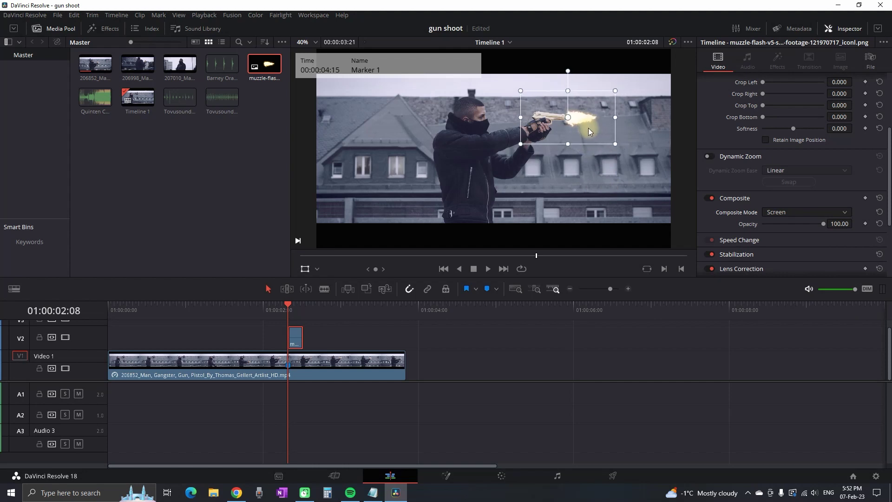
drag(567, 71, 570, 69)
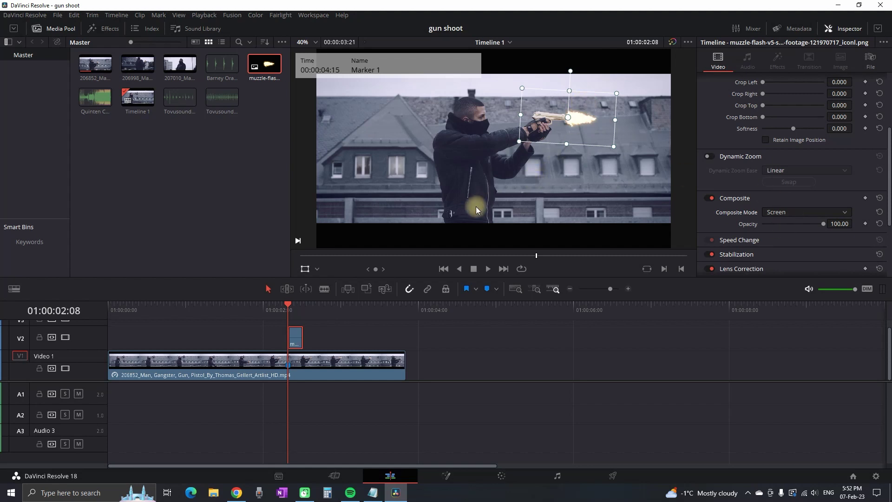
Play through the gunshot and return to the marker frame
click(250, 309)
key(space)
click(292, 311)
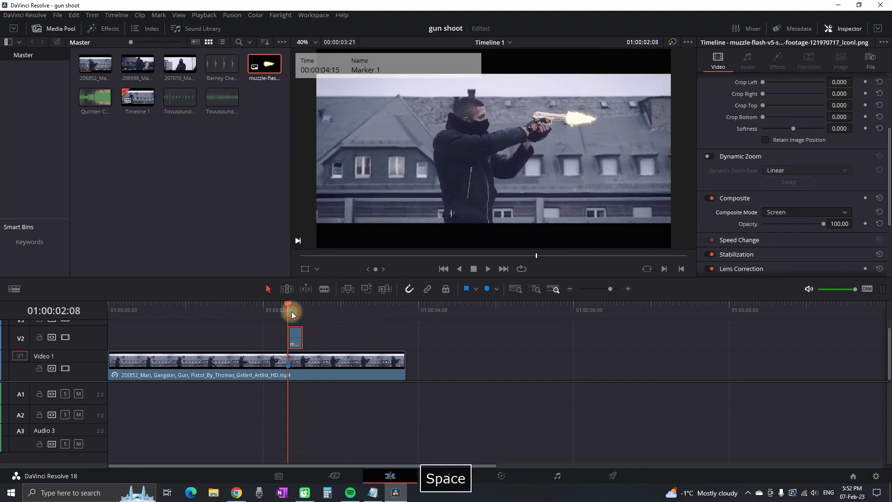
drag(334, 278, 334, 317)
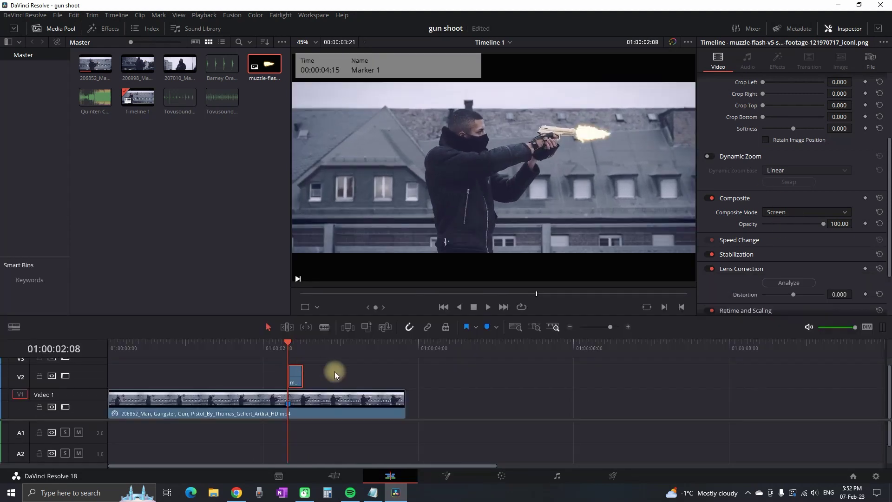
scroll(816, 124, up, 5)
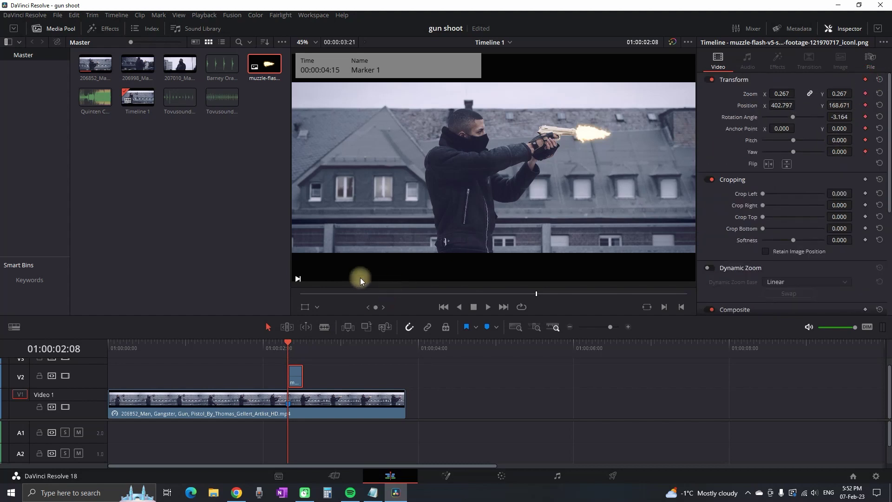
Keyframe the flash's Position frame by frame to follow the barrel, Y 168.671 to 173.090
key(Right)
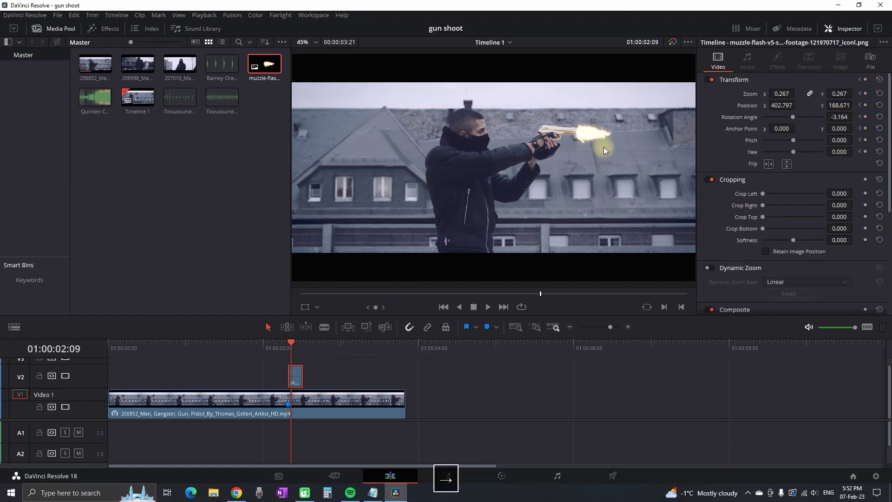
click(305, 306)
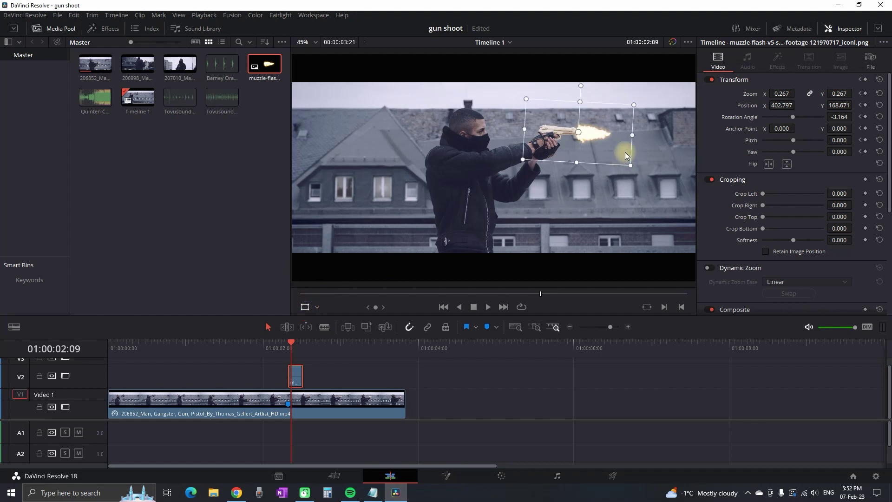
drag(620, 136, 618, 135)
key(Right)
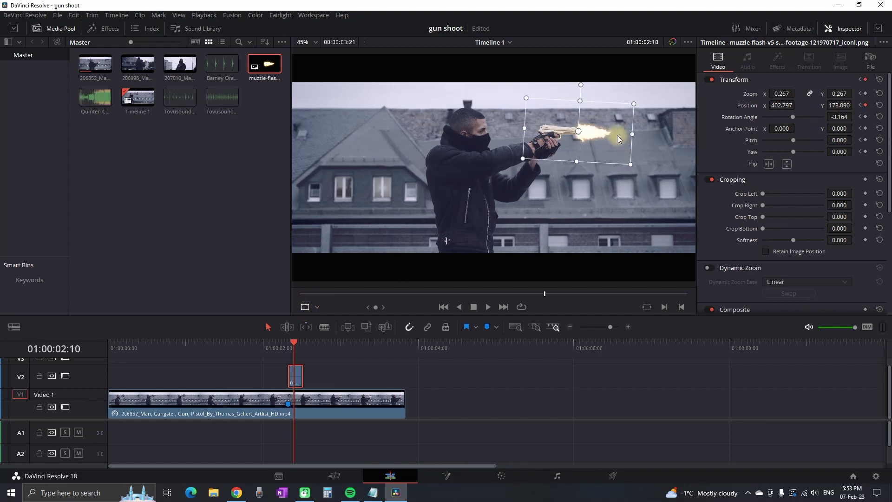
key(Right)
key(Right)
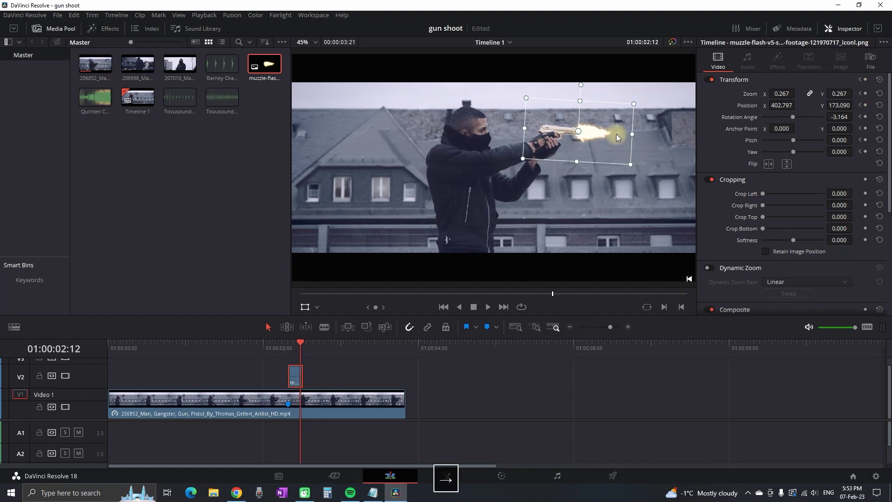
drag(617, 134, 616, 134)
key(Right)
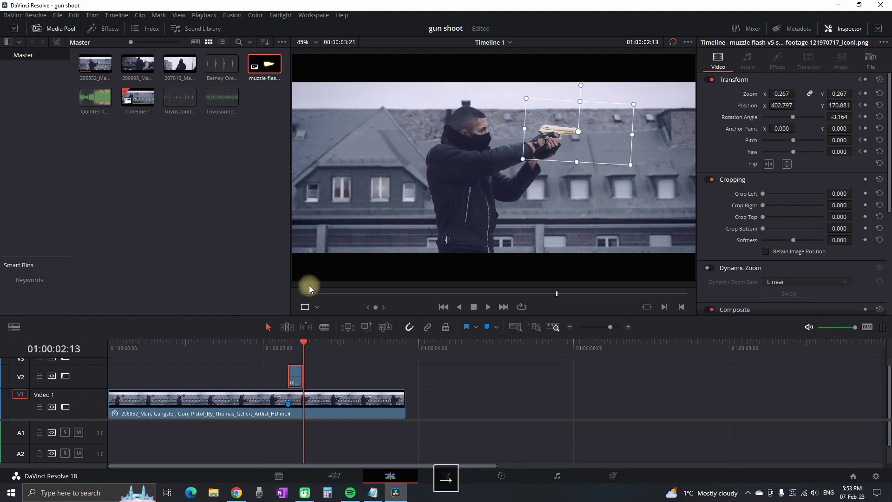
Hide the transform overlay, play back the flash animation, and deselect the clip
click(305, 307)
key(space)
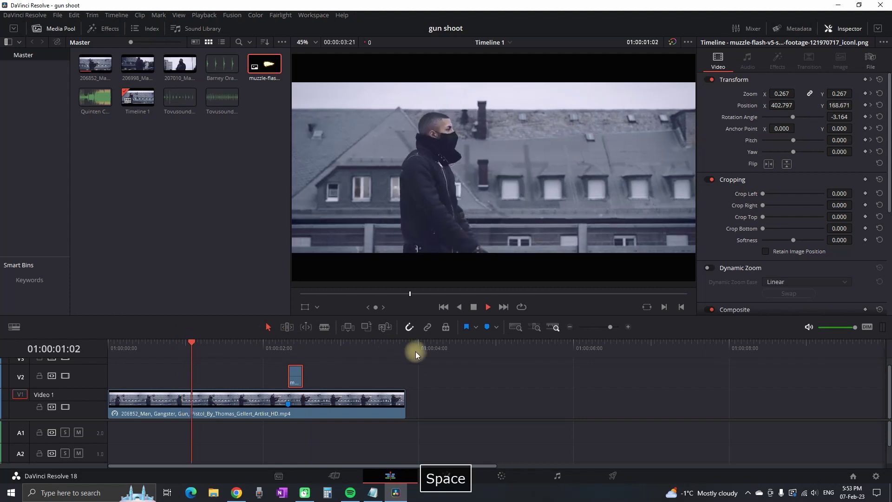
key(space)
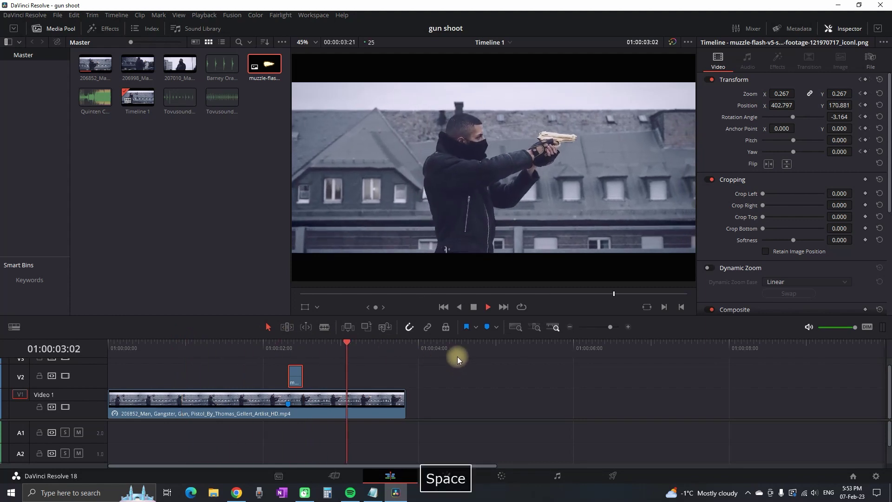
click(209, 206)
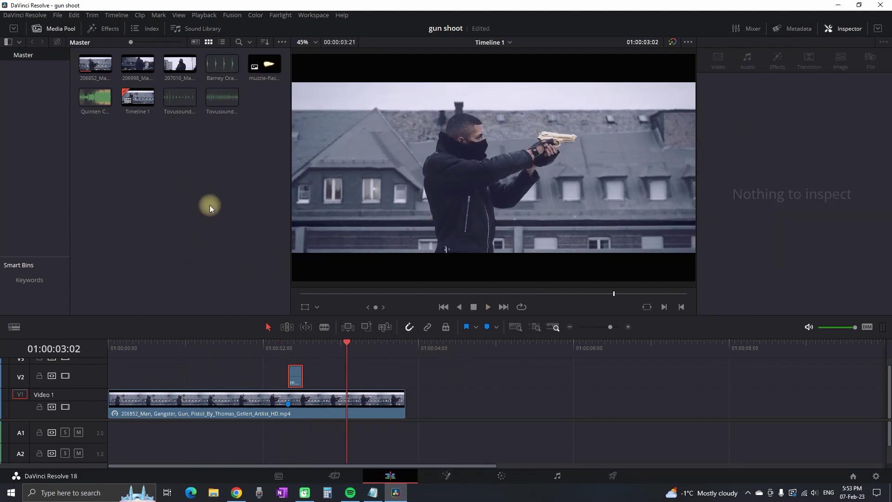
Preview the gunshot sound and place it on Audio 1
double_click(217, 67)
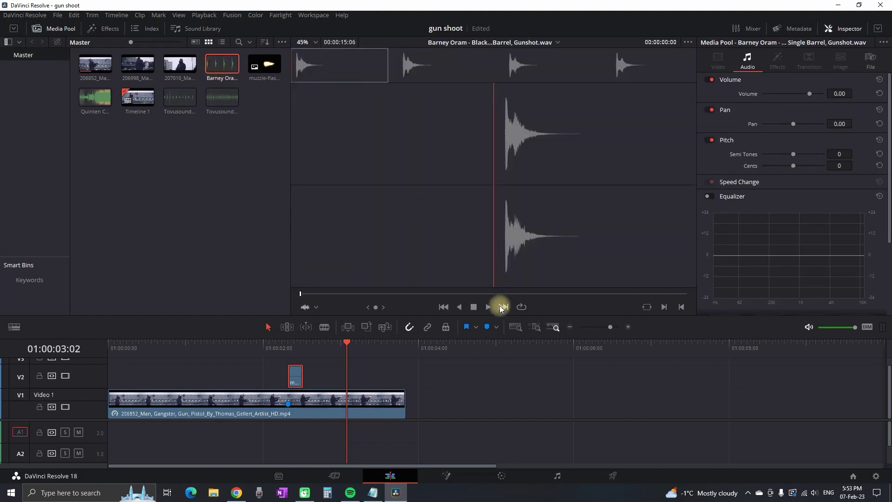
click(488, 307)
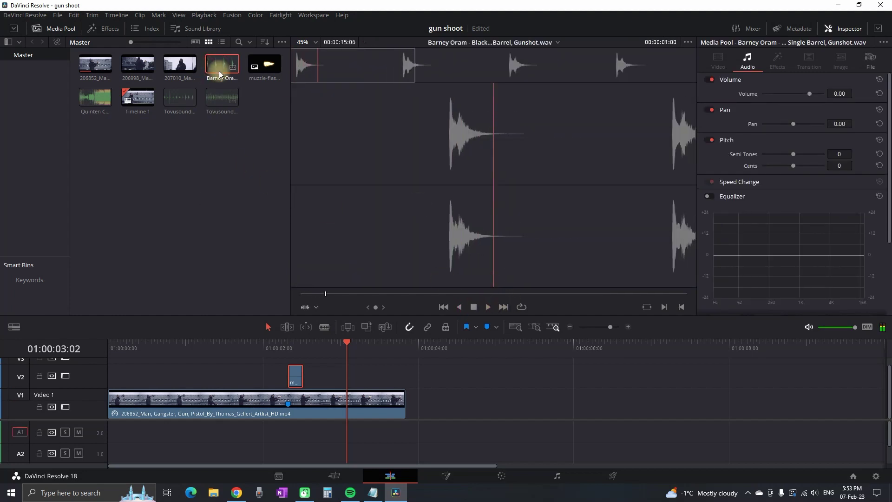
drag(220, 75, 321, 432)
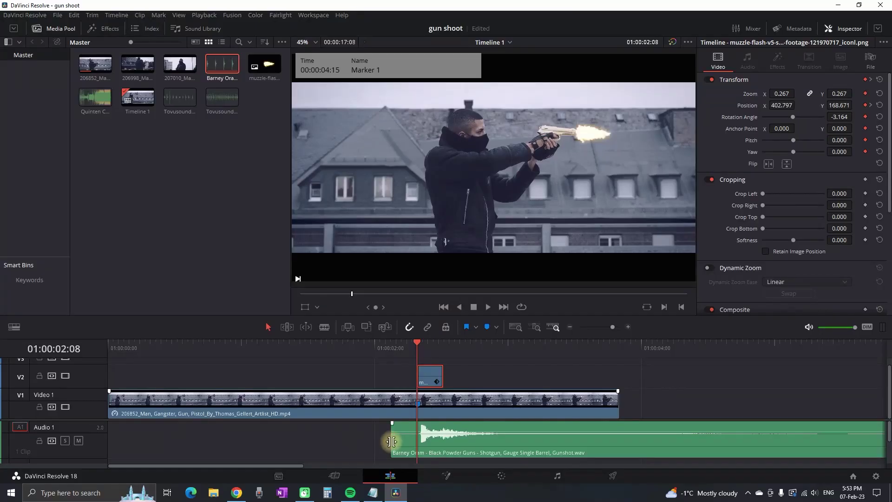
Trim the gunshot to start at the marker under the flash and end shortly after, then replay it
drag(392, 441, 417, 441)
mouse_move(473, 448)
mouse_down()
mouse_move(399, 447)
mouse_move(511, 446)
mouse_up()
scroll(350, 435, up, 2)
click(350, 434)
click(677, 444)
key(shift+])
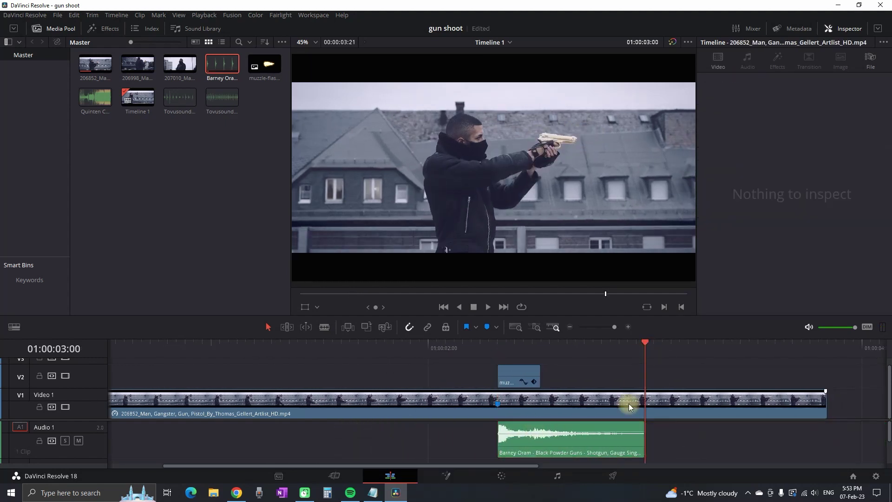
key(/)
key(space)
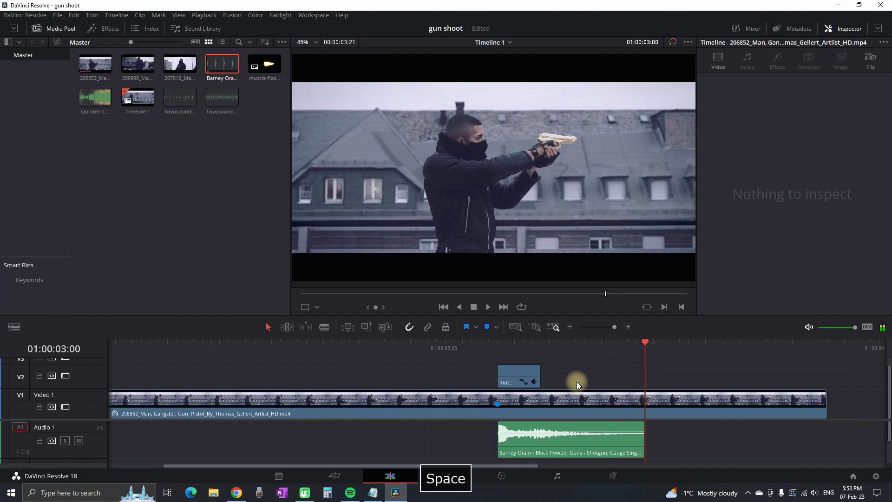
scroll(576, 381, down, 4)
Select the muzzle flash on V2 and lower its Opacity from 100 to 90
click(411, 344)
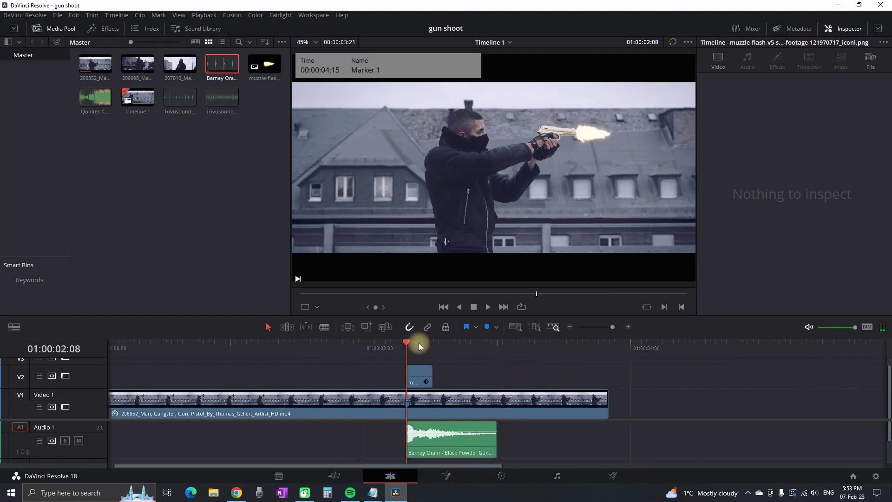
click(421, 349)
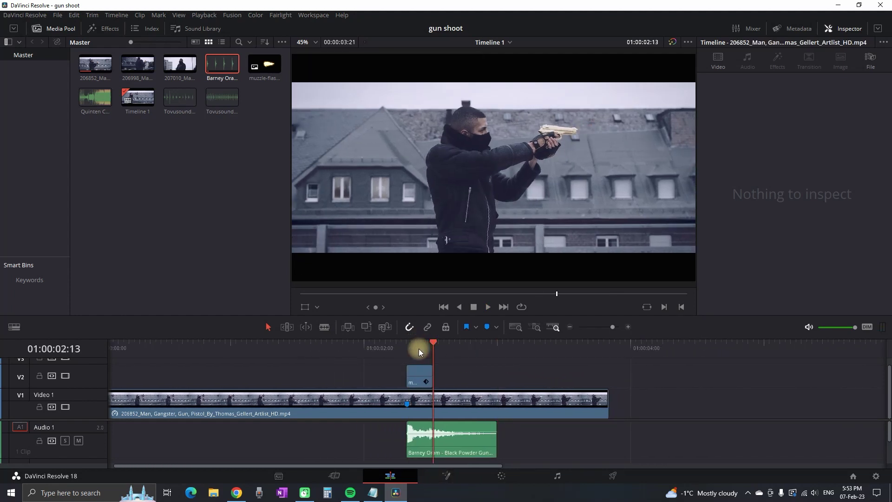
key(Left)
key(Left)
click(416, 376)
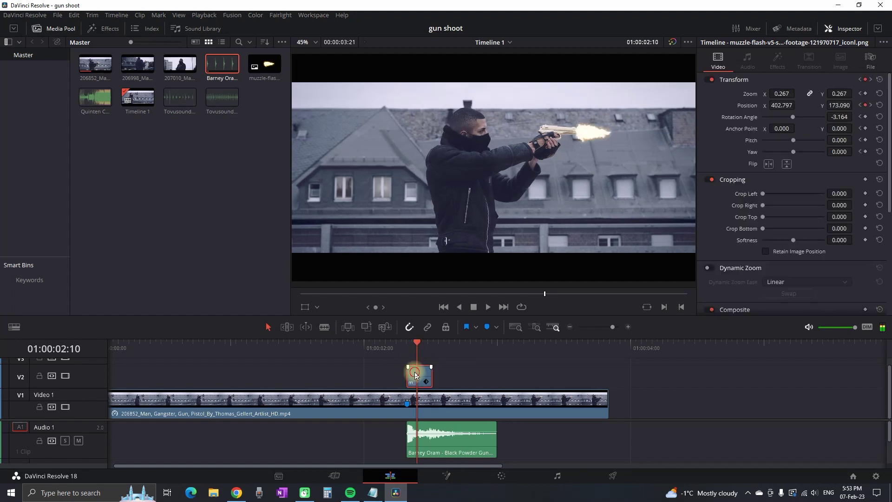
scroll(841, 250, down, 3)
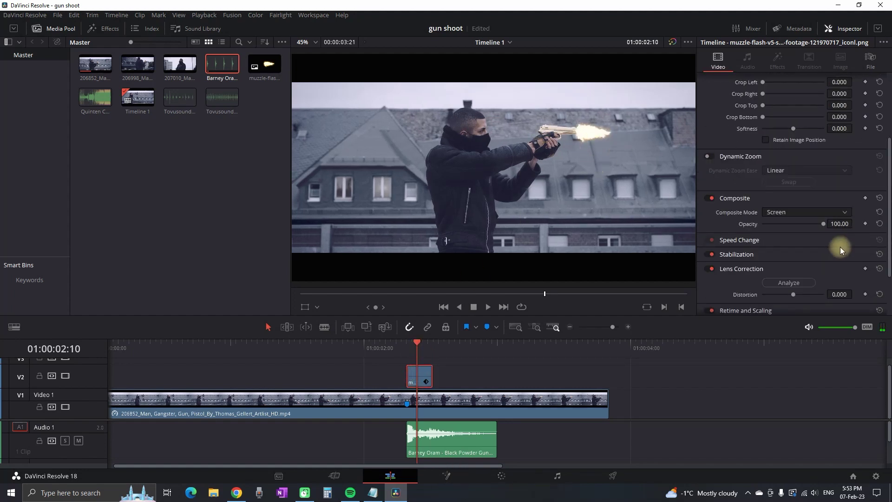
drag(841, 223, 852, 240)
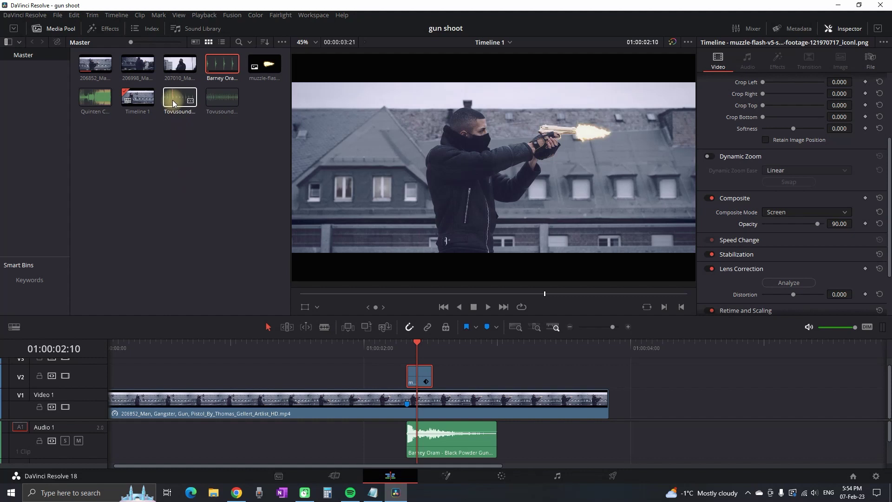
Place the Tovusound gravel footsteps on a new, enlarged Audio 2 track from the start
click(174, 103)
click(488, 307)
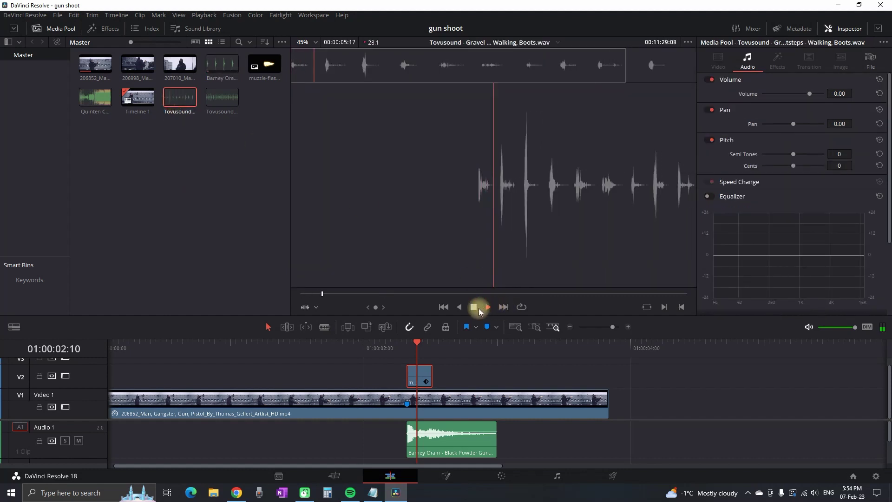
click(474, 307)
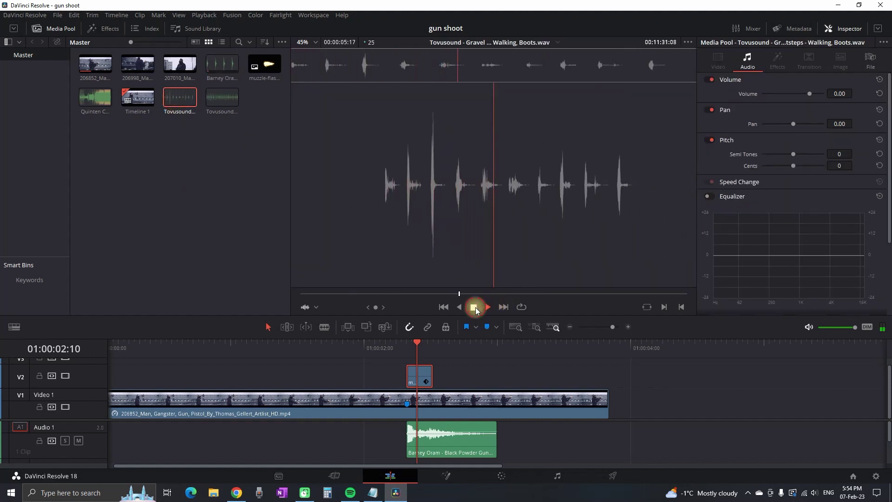
click(104, 452)
drag(180, 97, 100, 464)
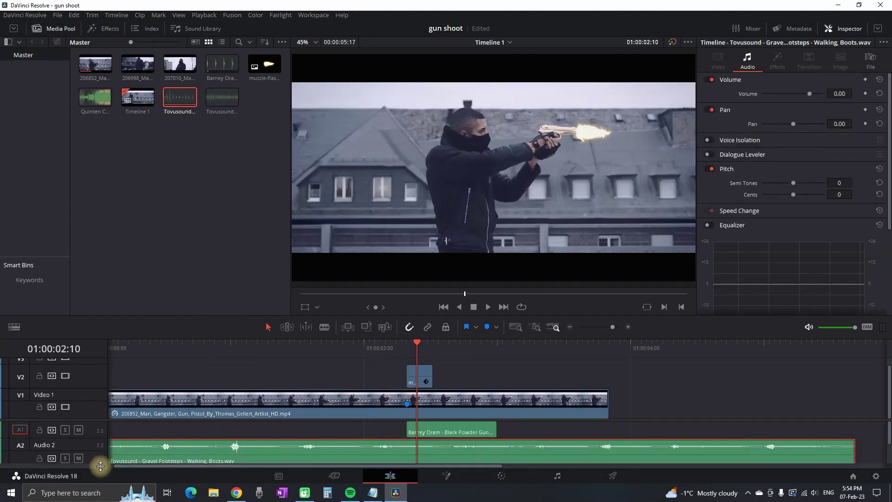
drag(144, 348, 40, 350)
key(space)
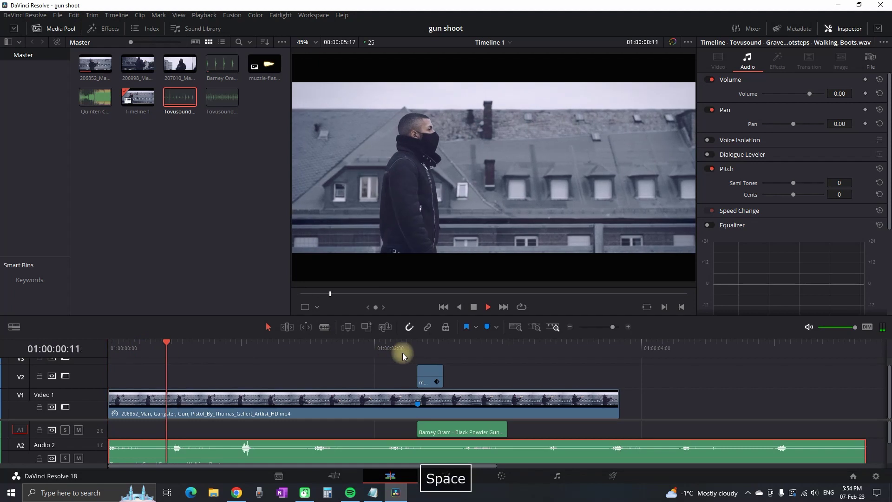
Change the footsteps clip speed to 80% and play it back
right_click(338, 460)
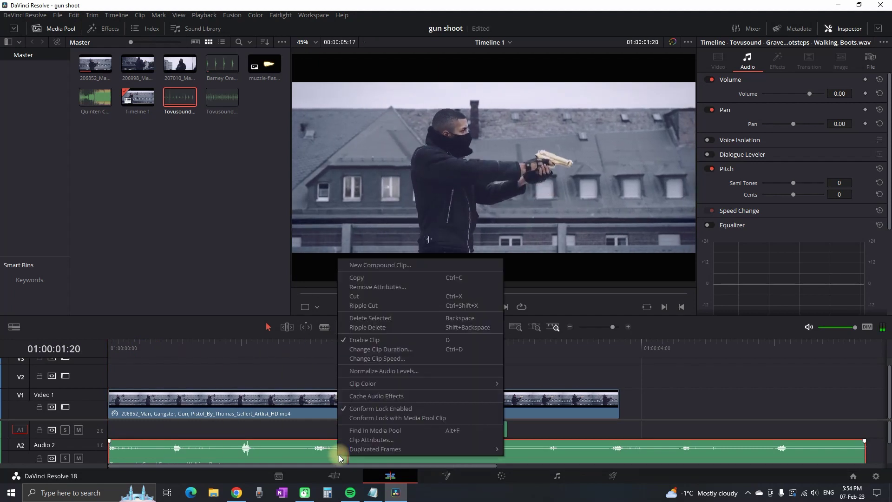
click(376, 357)
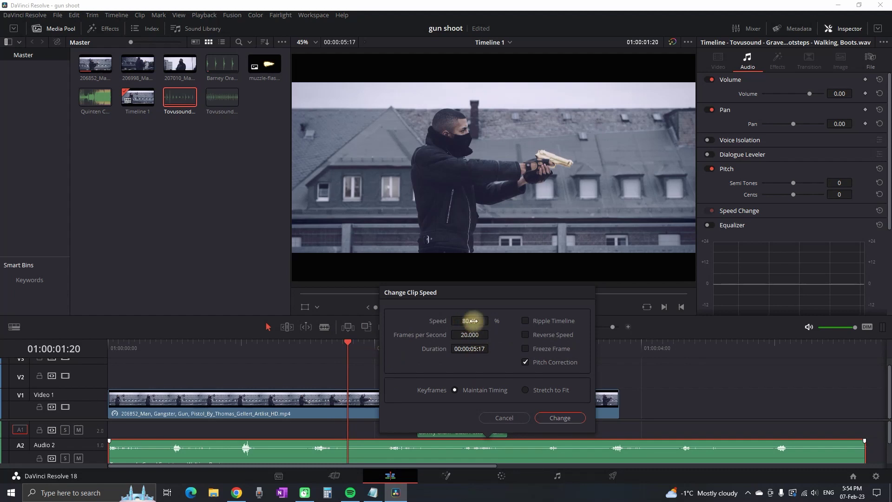
click(558, 418)
drag(227, 348, 48, 349)
key(space)
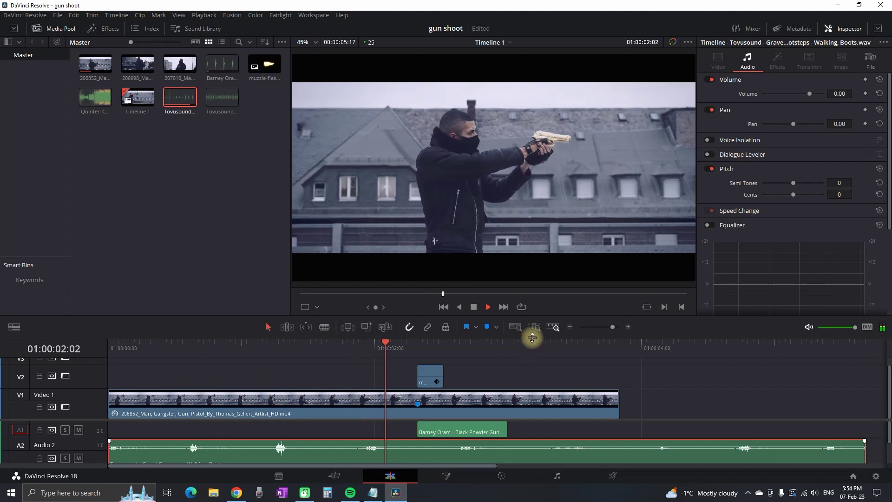
key(space)
Trim the footsteps to end where the gunshot begins and replay the edit from the start
drag(865, 448, 444, 448)
click(109, 343)
key(space)
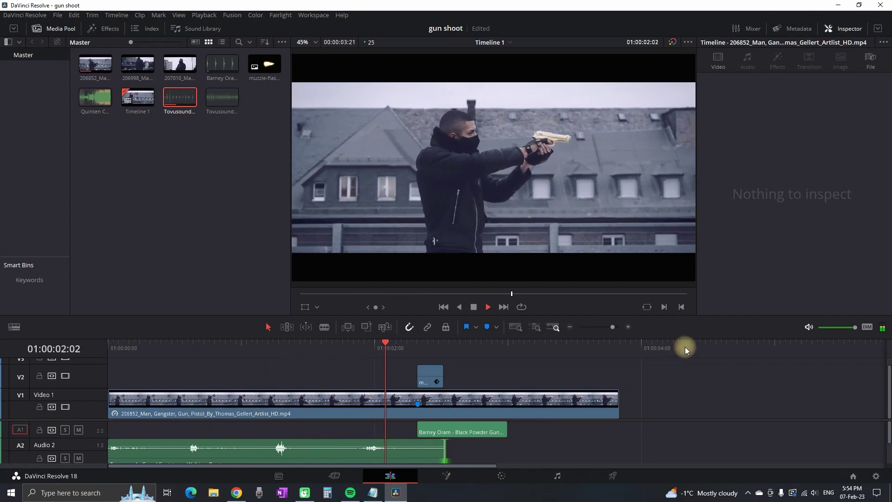
key(space)
scroll(342, 370, down, 3)
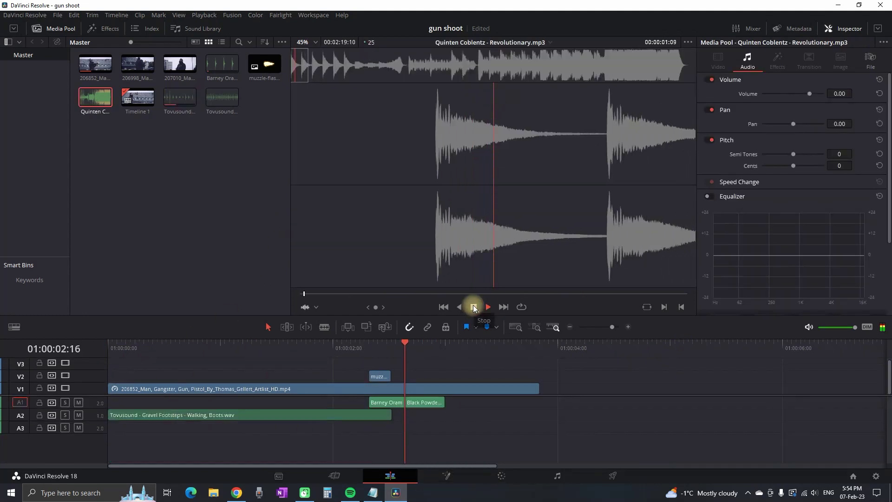
Place Revolutionary.mp3 on a new Audio 3 track, trimmed to end at the gunshot, and select it
click(474, 306)
drag(96, 99, 176, 437)
drag(539, 435, 368, 435)
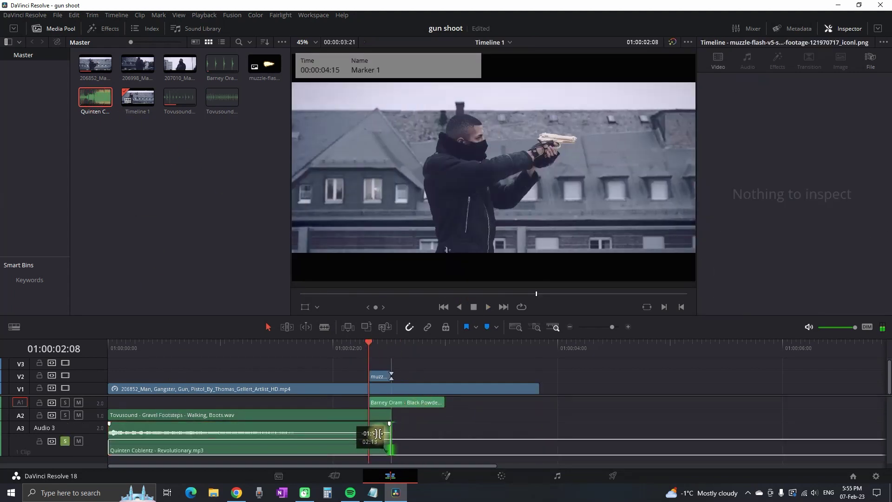
click(111, 342)
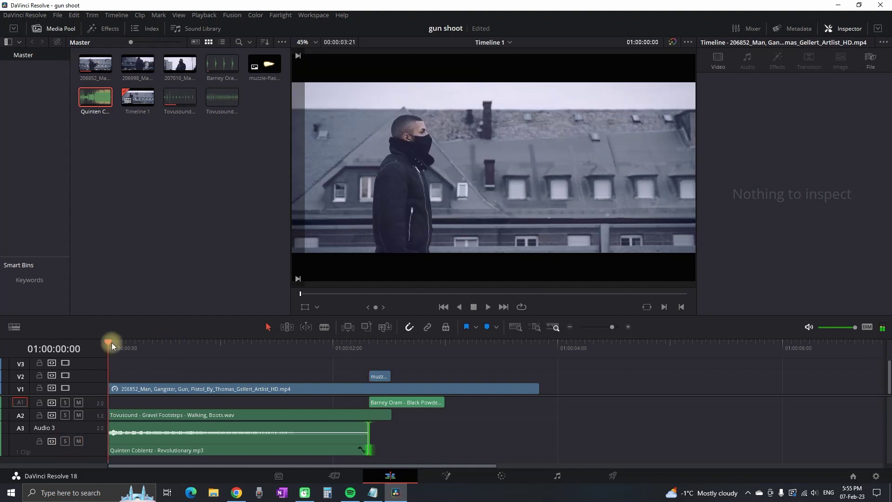
click(318, 454)
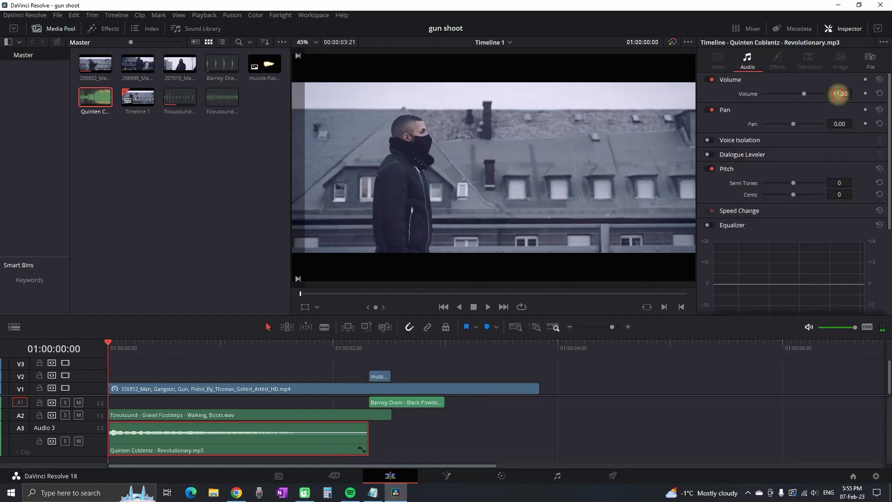